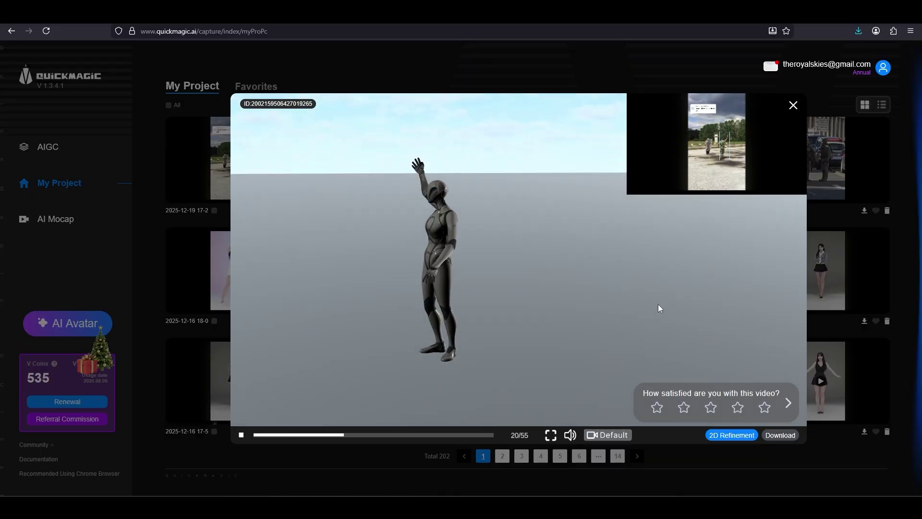
# Step: Import the mocap FBX into a new scene with the default import settings
pyautogui.click(26, 18)
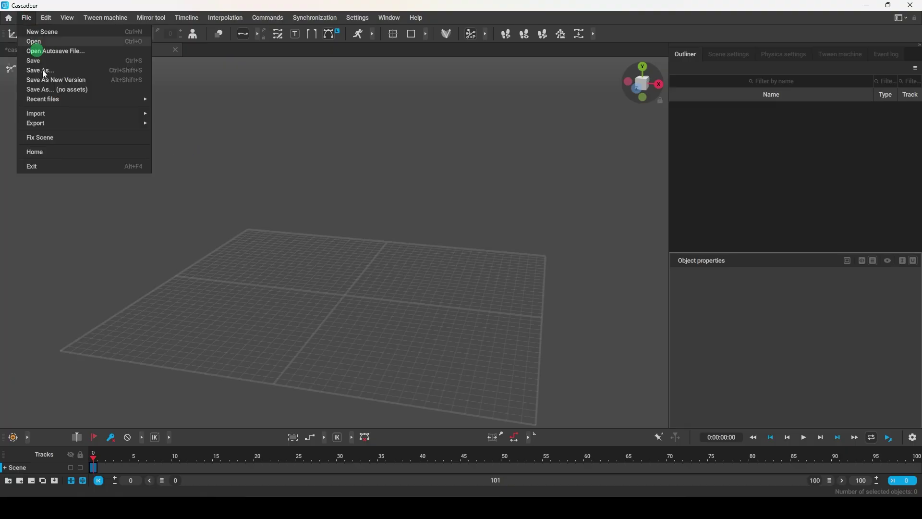
pyautogui.moveTo(65, 115)
pyautogui.click(211, 115)
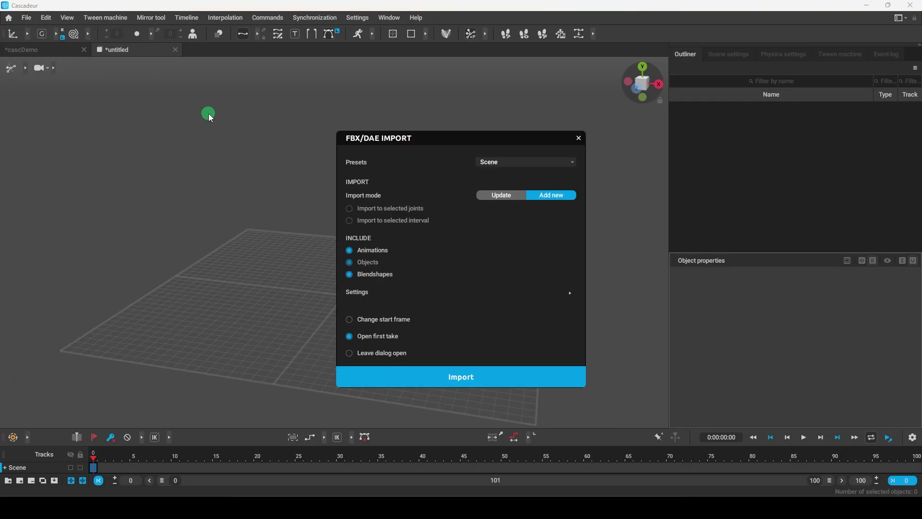
pyautogui.click(434, 368)
# Step: Auto-rig the recognized skeleton with the Quick rigging tool, adding rig elements and generating the rig
pyautogui.click(432, 291)
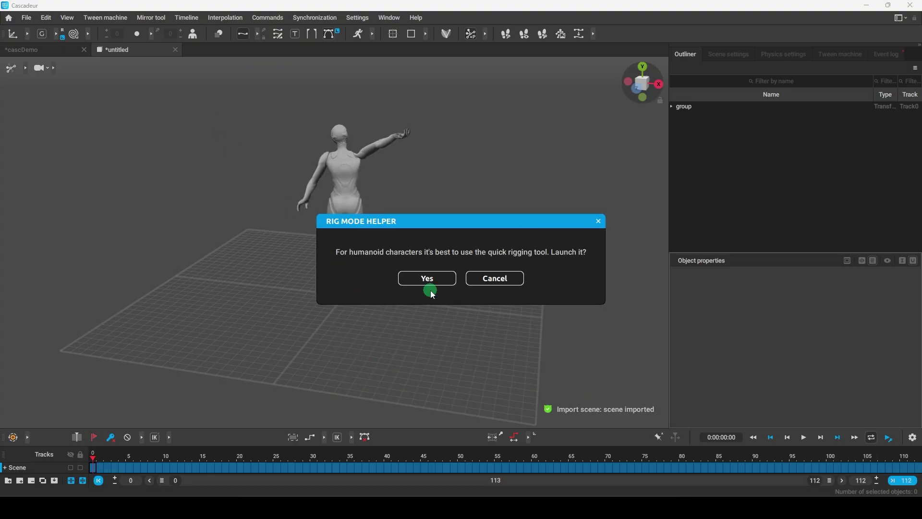
pyautogui.click(433, 285)
pyautogui.click(459, 279)
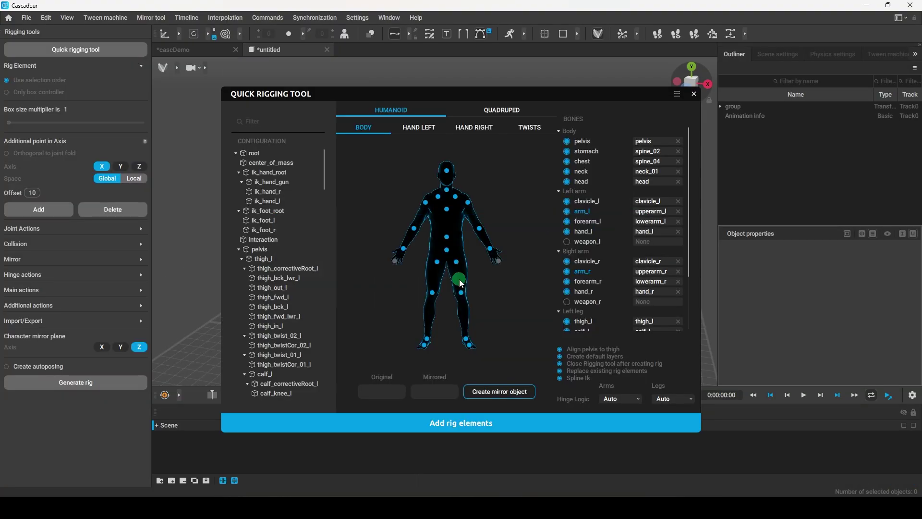
pyautogui.click(502, 423)
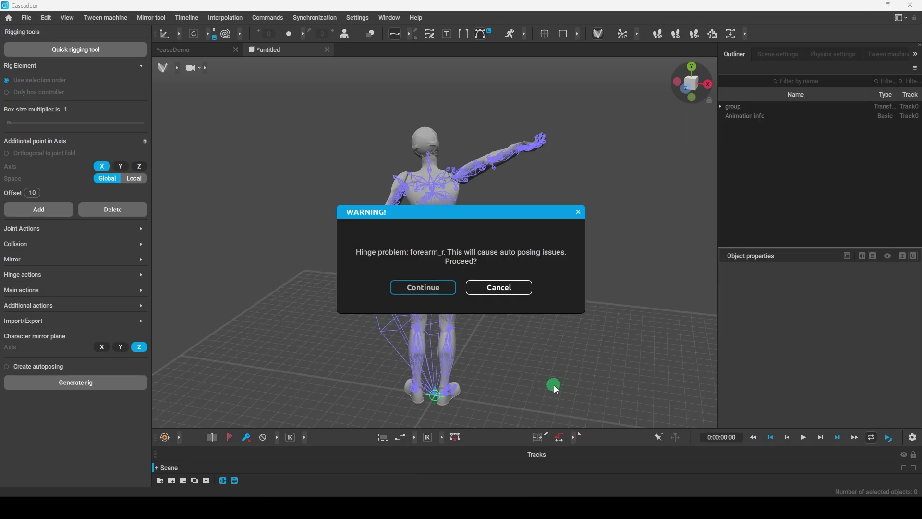
pyautogui.press('Return')
pyautogui.click(454, 291)
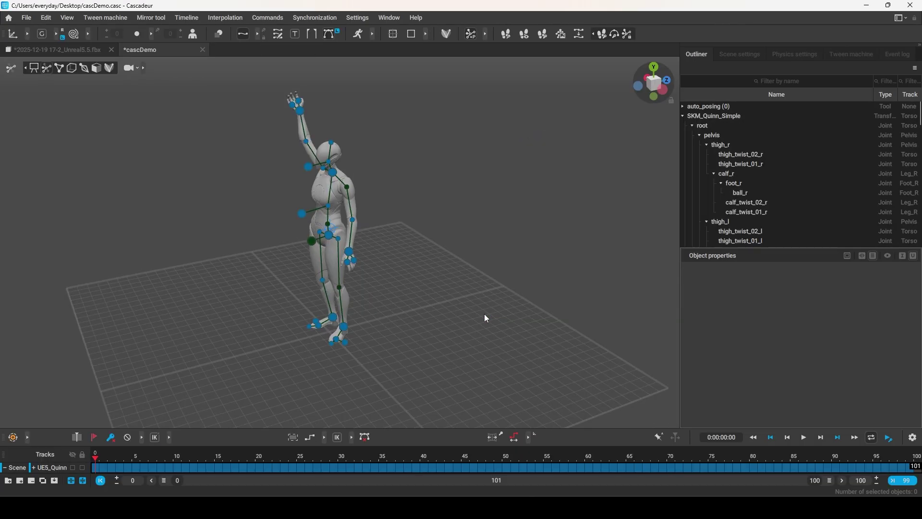
pyautogui.moveTo(111, 457); pyautogui.dragTo(700, 474)
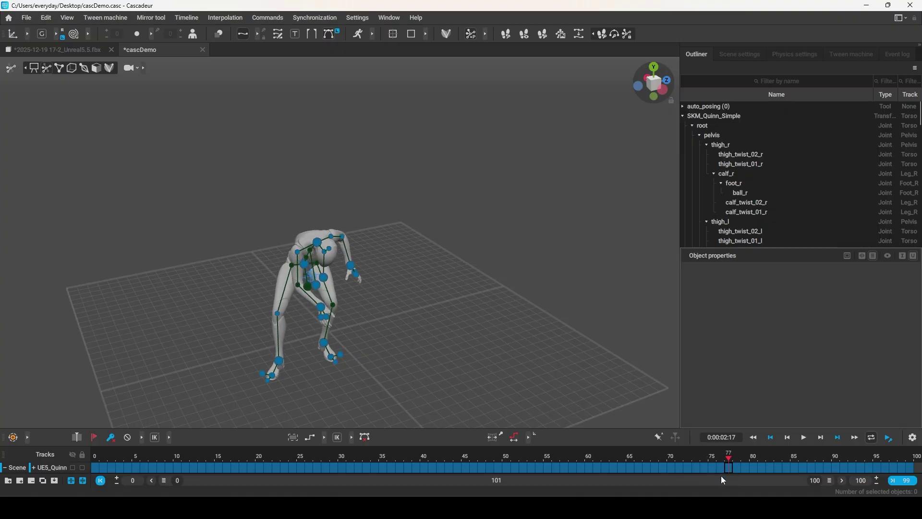
pyautogui.moveTo(513, 363); pyautogui.dragTo(434, 336, button='right')
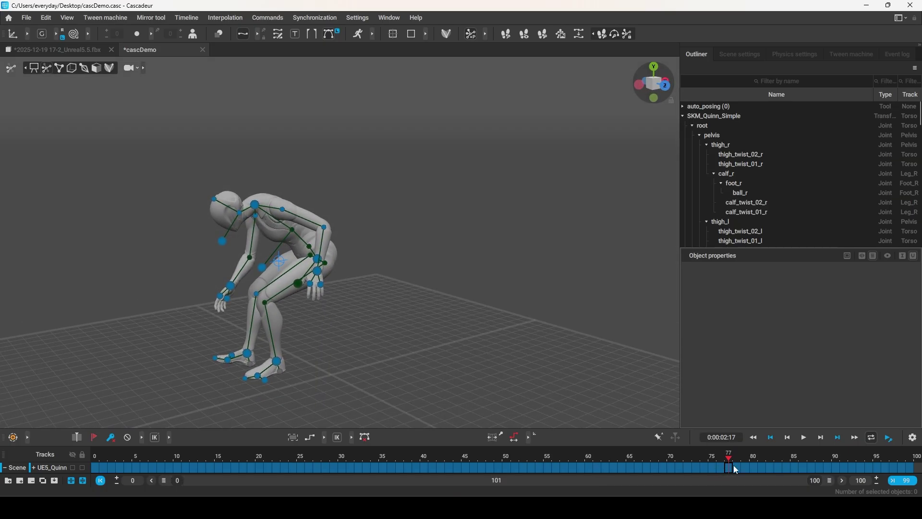
pyautogui.moveTo(730, 466); pyautogui.dragTo(910, 468)
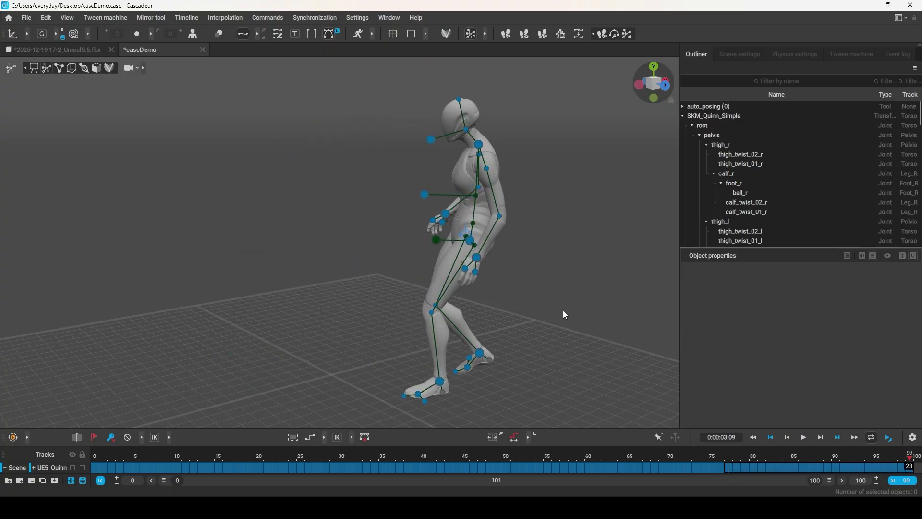
pyautogui.scroll(-1, 542, 313)
pyautogui.click(730, 457)
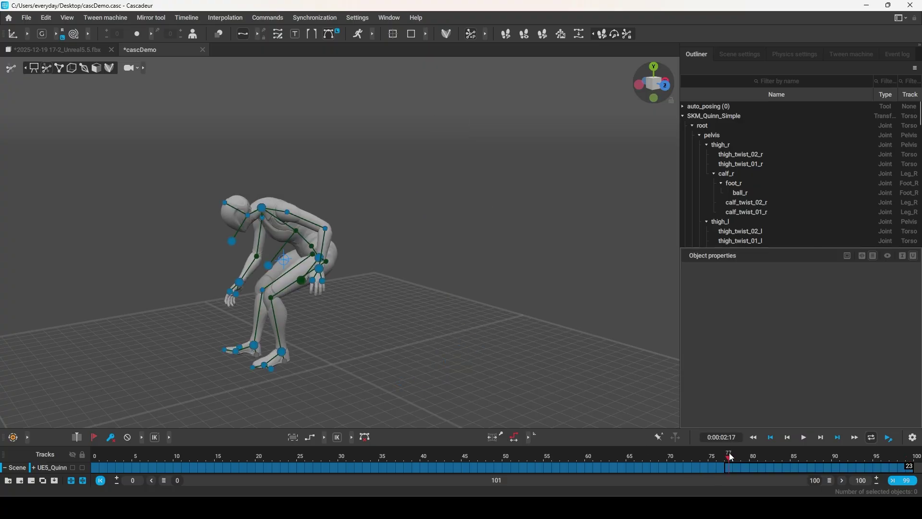
pyautogui.press('space')
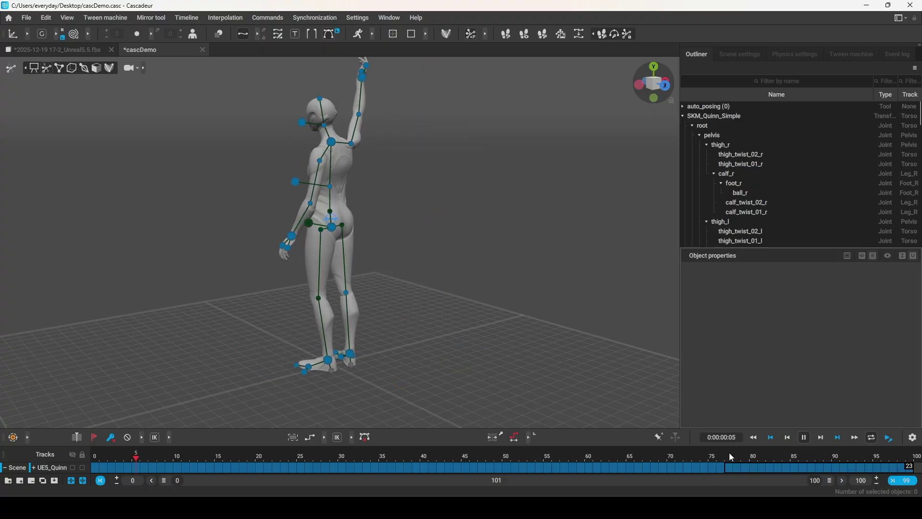
pyautogui.press('space')
pyautogui.press('space')
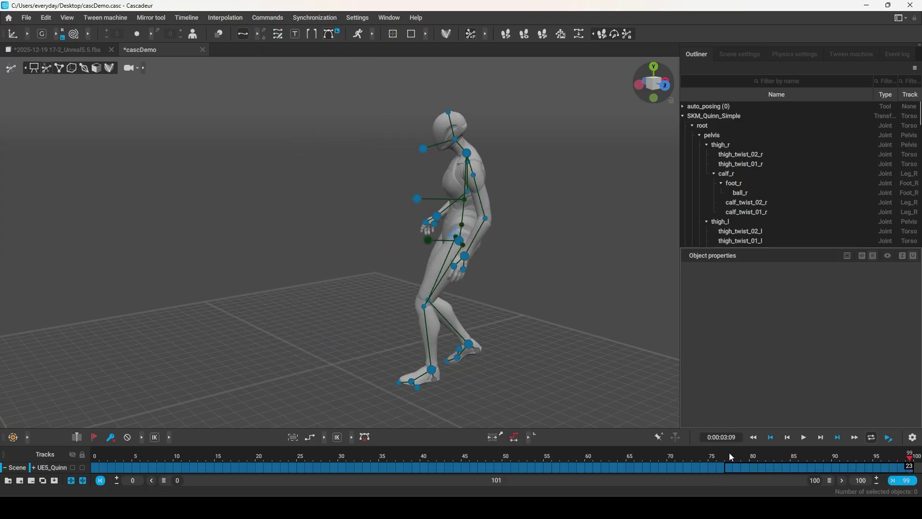
pyautogui.moveTo(730, 454); pyautogui.dragTo(754, 457)
pyautogui.keyDown('alt'); pyautogui.moveTo(333, 341); pyautogui.dragTo(334, 355); pyautogui.keyUp('alt')
pyautogui.keyDown('alt'); pyautogui.moveTo(334, 356); pyautogui.dragTo(332, 296, button='middle'); pyautogui.keyUp('alt')
pyautogui.keyDown('alt'); pyautogui.moveTo(332, 295); pyautogui.dragTo(499, 323, button='right'); pyautogui.keyUp('alt')
pyautogui.keyDown('alt'); pyautogui.moveTo(383, 314); pyautogui.dragTo(377, 262, button='middle'); pyautogui.keyUp('alt')
pyautogui.keyDown('alt'); pyautogui.moveTo(387, 305); pyautogui.dragTo(375, 304); pyautogui.keyUp('alt')
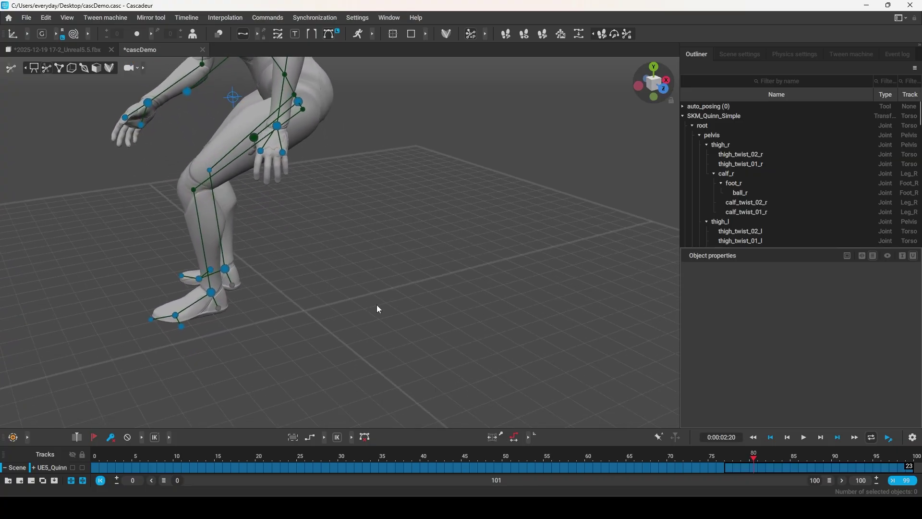
pyautogui.moveTo(749, 456); pyautogui.dragTo(730, 468)
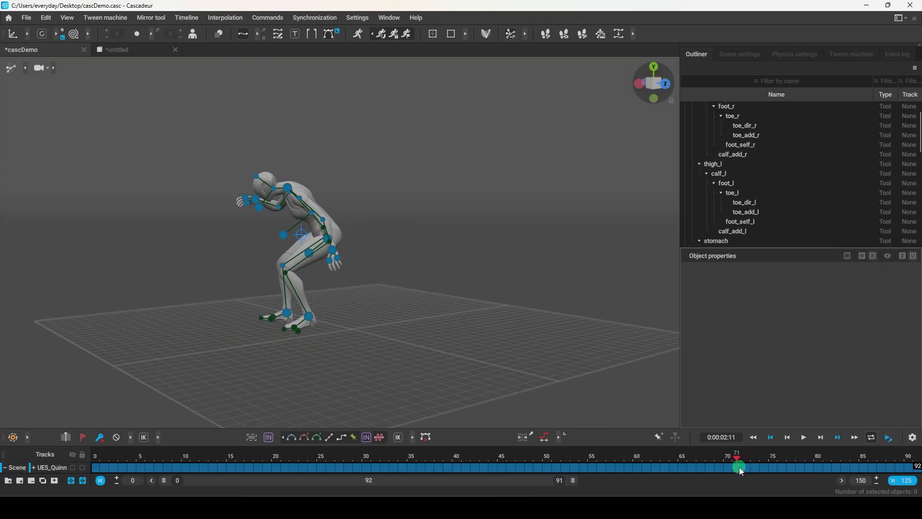
pyautogui.moveTo(739, 466); pyautogui.dragTo(908, 465)
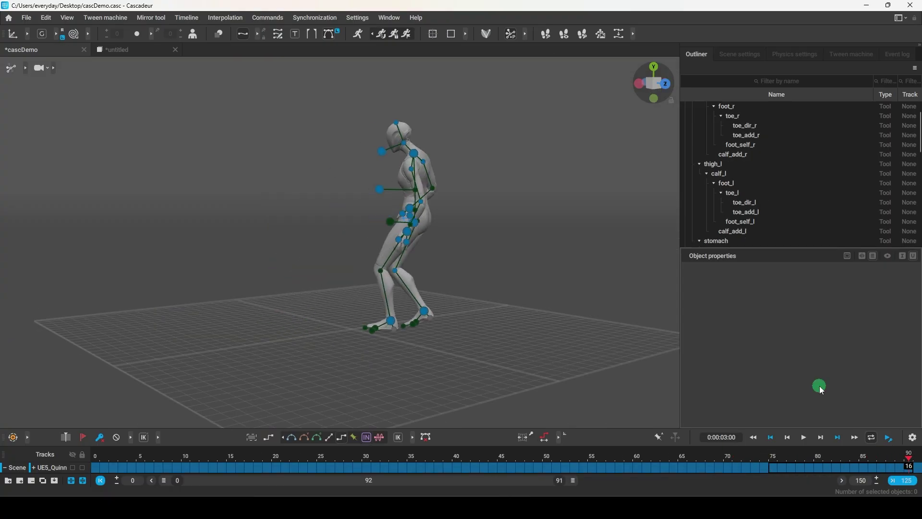
# Step: Delete the keys in frames 75–90 and 67–73, leaving only the kept poses
pyautogui.press('Delete')
pyautogui.moveTo(756, 466); pyautogui.dragTo(104, 468)
pyautogui.press('Delete')
# Step: Check the crouch around frame 77, then generate Walk AI in-betweens across frames 0–92
pyautogui.moveTo(602, 457); pyautogui.dragTo(797, 460)
pyautogui.moveTo(913, 464); pyautogui.dragTo(405, 477)
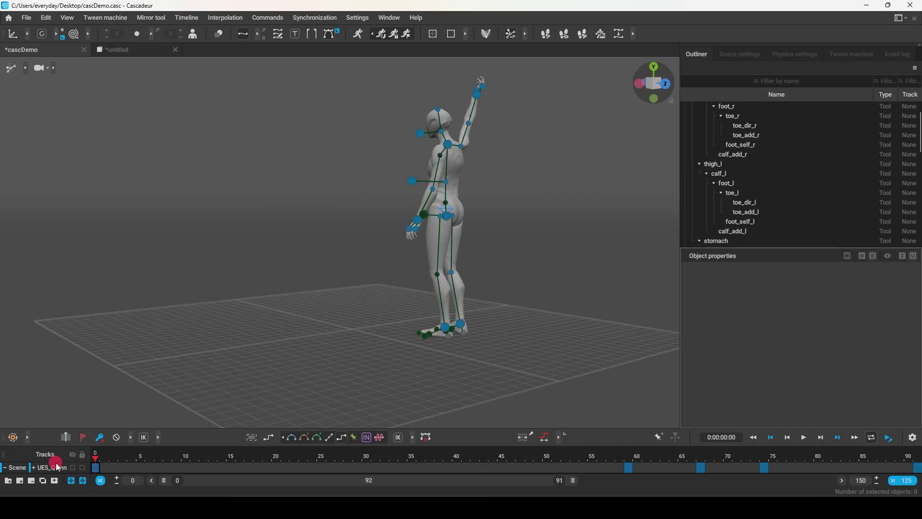
pyautogui.click(369, 437)
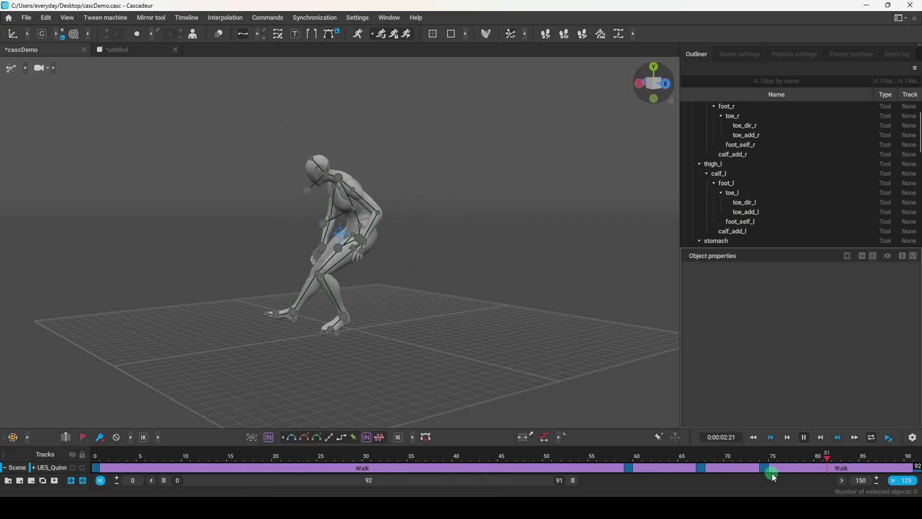
pyautogui.press('space')
# Step: Change the interval from frame 74 to the end to the Run bias
pyautogui.click(783, 468)
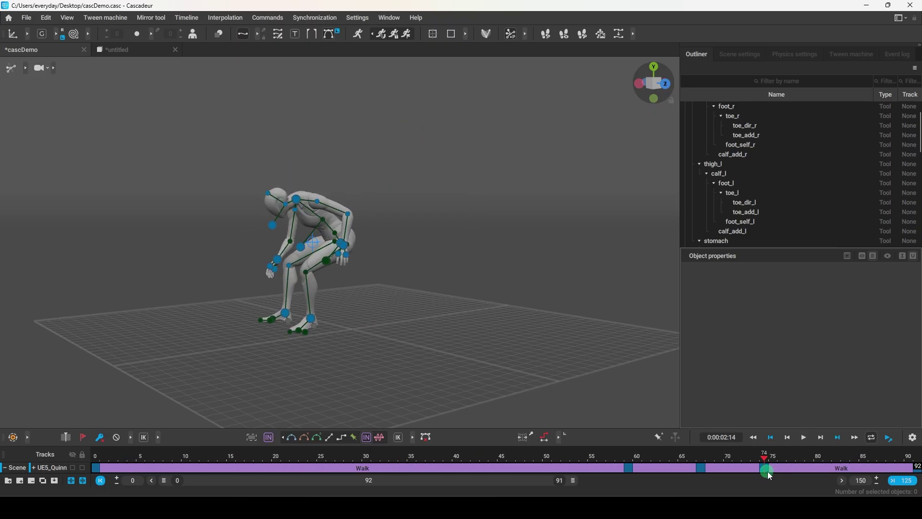
pyautogui.moveTo(106, 473); pyautogui.dragTo(620, 471)
pyautogui.rightClick(572, 470)
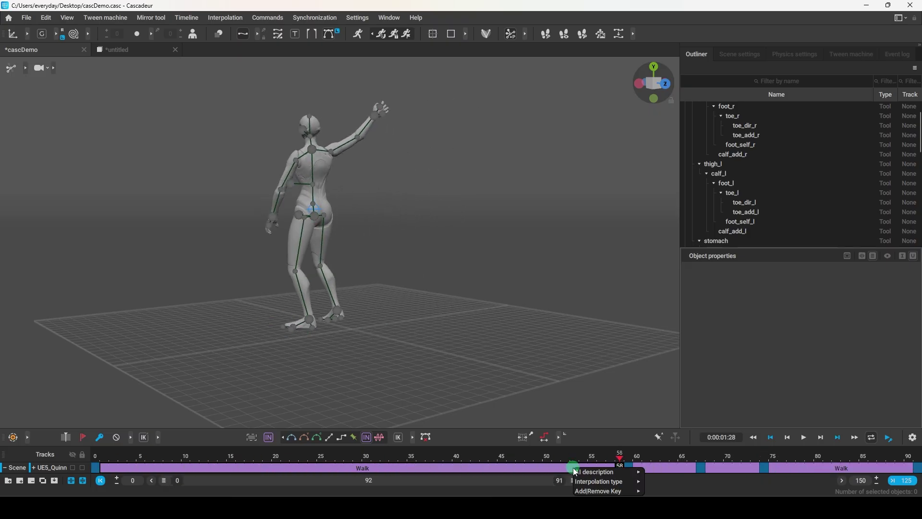
pyautogui.moveTo(629, 472)
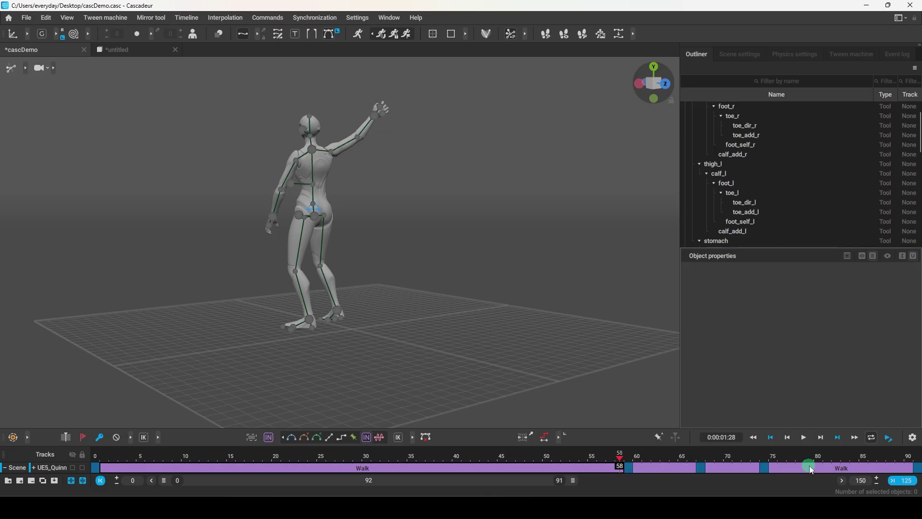
pyautogui.moveTo(773, 469)
pyautogui.mouseDown()
pyautogui.moveTo(918, 471)
pyautogui.moveTo(767, 470)
pyautogui.mouseUp()
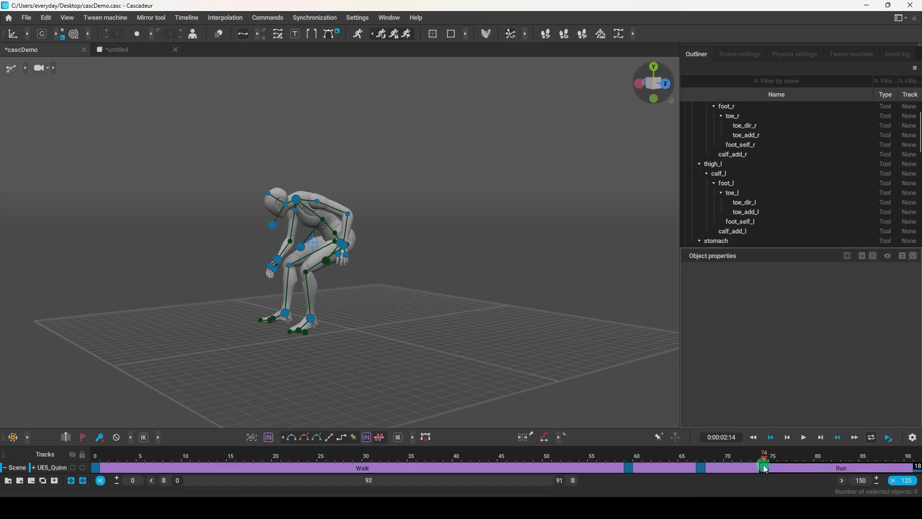
# Step: Play the clip to review the Walk and Run in-betweens
pyautogui.press('space')
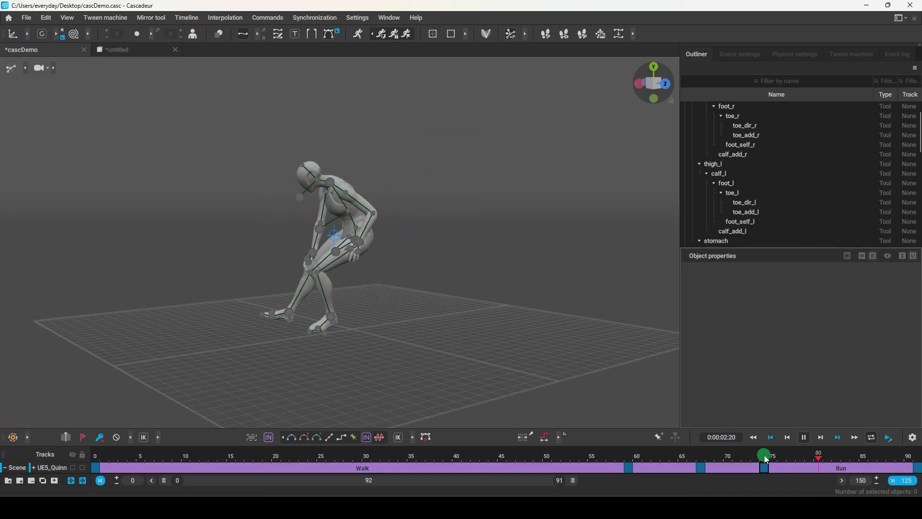
pyautogui.press('space')
pyautogui.press('space')
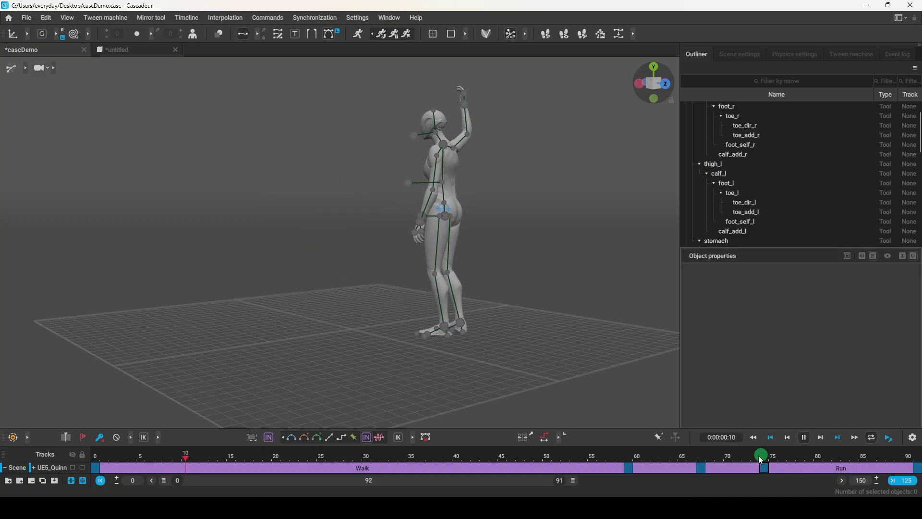
pyautogui.keyDown('alt'); pyautogui.moveTo(358, 371); pyautogui.dragTo(448, 374); pyautogui.keyUp('alt')
# Step: Turn on AutoPhysics and play the clip to see the green physics figure and red trajectory
pyautogui.keyDown('alt'); pyautogui.moveTo(496, 345); pyautogui.dragTo(294, 354); pyautogui.keyUp('alt')
pyautogui.click(182, 243)
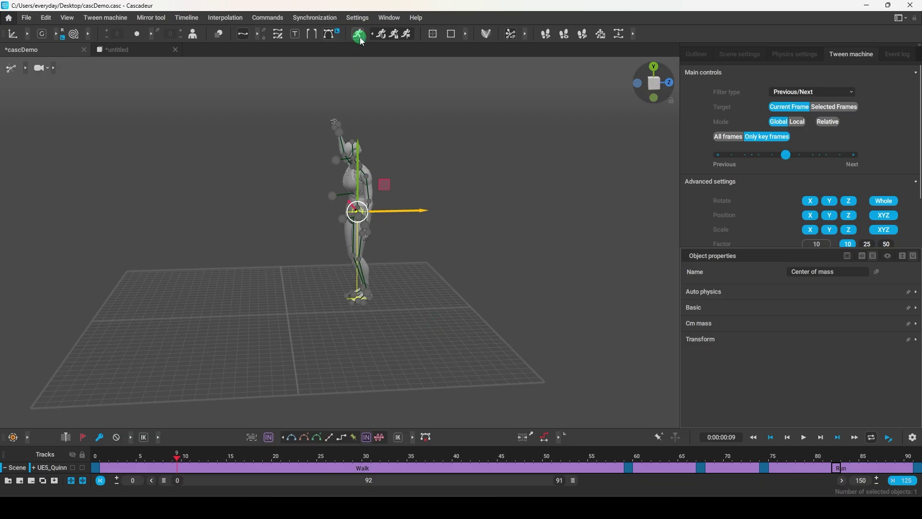
pyautogui.click(359, 37)
pyautogui.keyDown('alt'); pyautogui.moveTo(495, 310); pyautogui.dragTo(533, 314); pyautogui.keyUp('alt')
pyautogui.press('space')
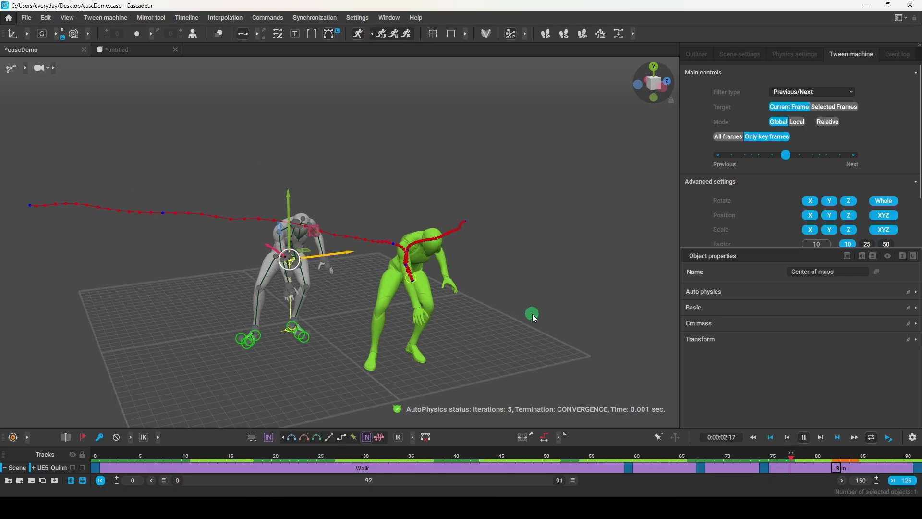
pyautogui.moveTo(532, 296); pyautogui.dragTo(414, 103, button='right')
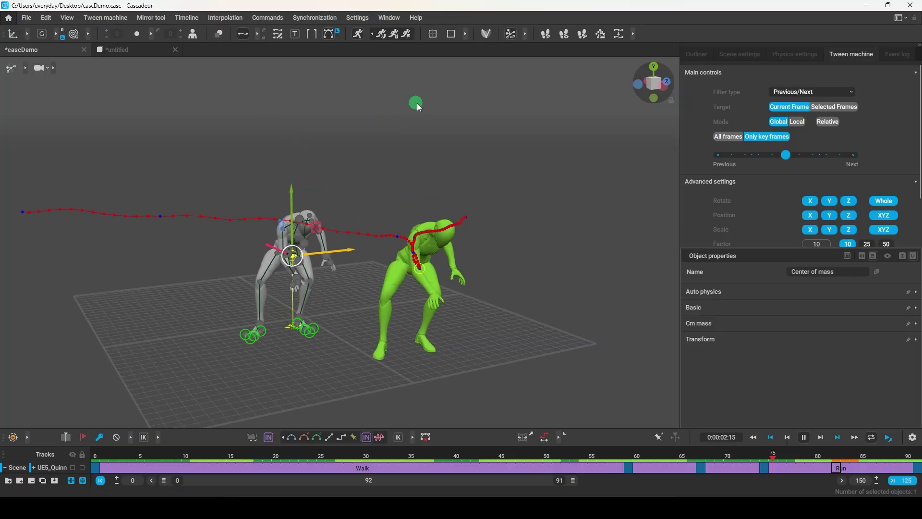
pyautogui.press('space')
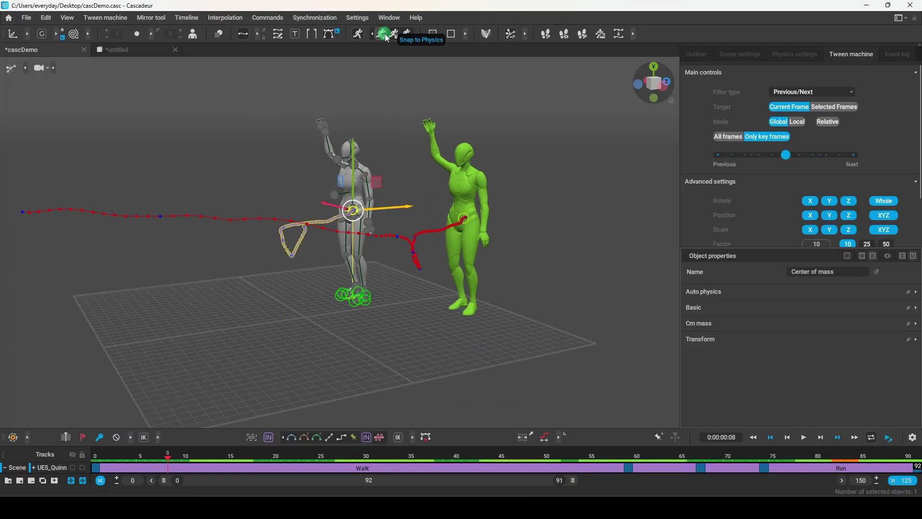
# Step: Review the Run section from about frame 73 and select the left foot controller
pyautogui.click(754, 457)
pyautogui.press('space')
pyautogui.moveTo(567, 322); pyautogui.dragTo(499, 337, button='right')
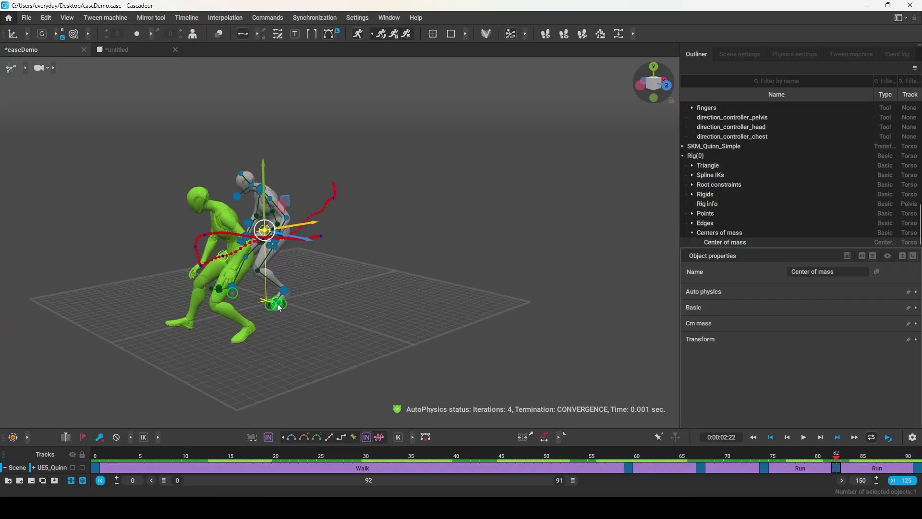
pyautogui.click(280, 307)
# Step: Tween the left foot at frame 82 fully to the next key pose (1.00), then scrub frames 82–91
pyautogui.click(851, 54)
pyautogui.moveTo(891, 159); pyautogui.dragTo(910, 162)
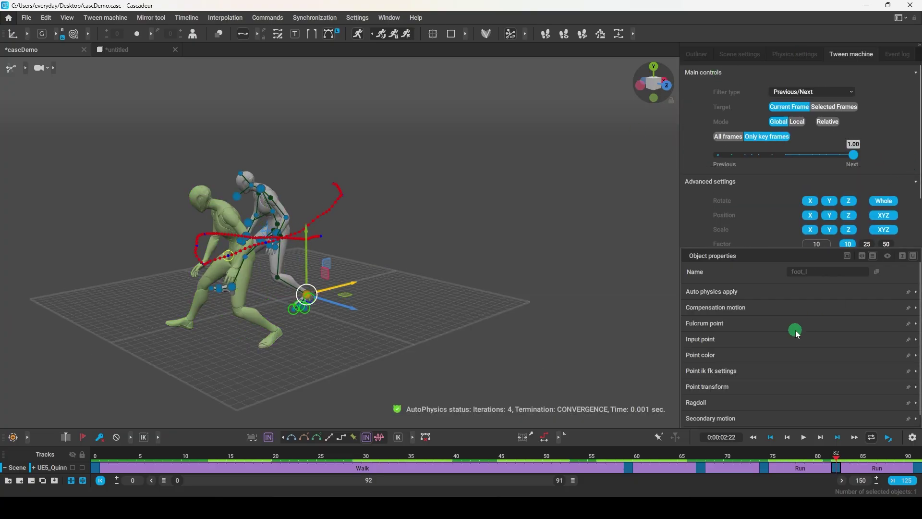
pyautogui.moveTo(835, 456); pyautogui.dragTo(747, 473)
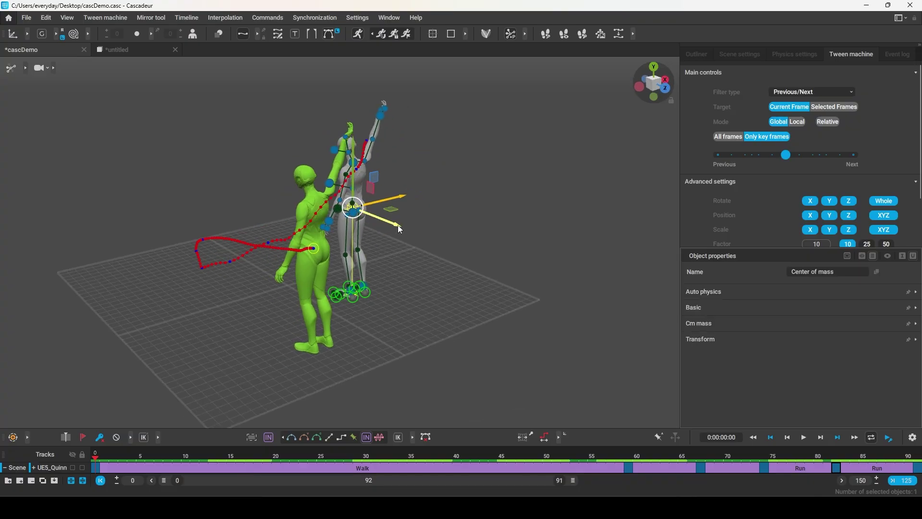
# Step: Shift the center of mass sideways at frame 0 and play the recalculated physics walk
pyautogui.moveTo(400, 228); pyautogui.dragTo(480, 270)
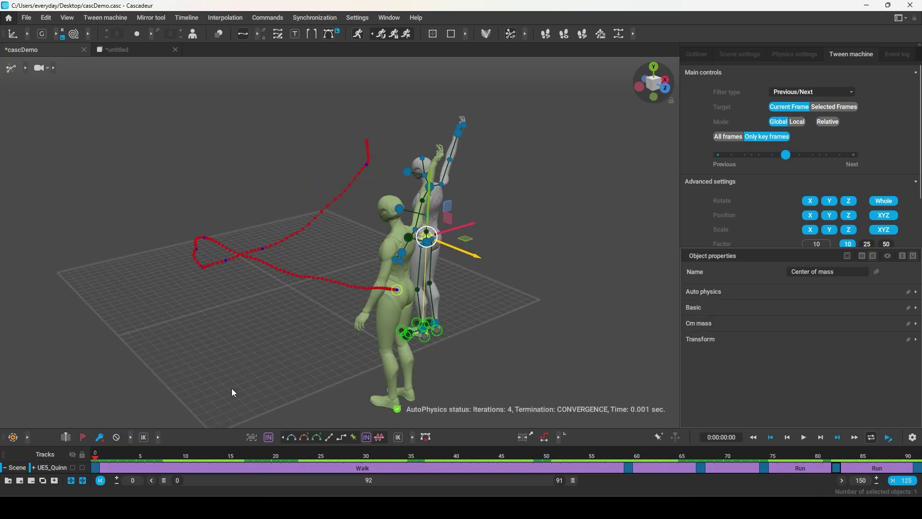
pyautogui.press('space')
pyautogui.keyDown('alt'); pyautogui.moveTo(299, 375); pyautogui.dragTo(445, 345); pyautogui.keyUp('alt')
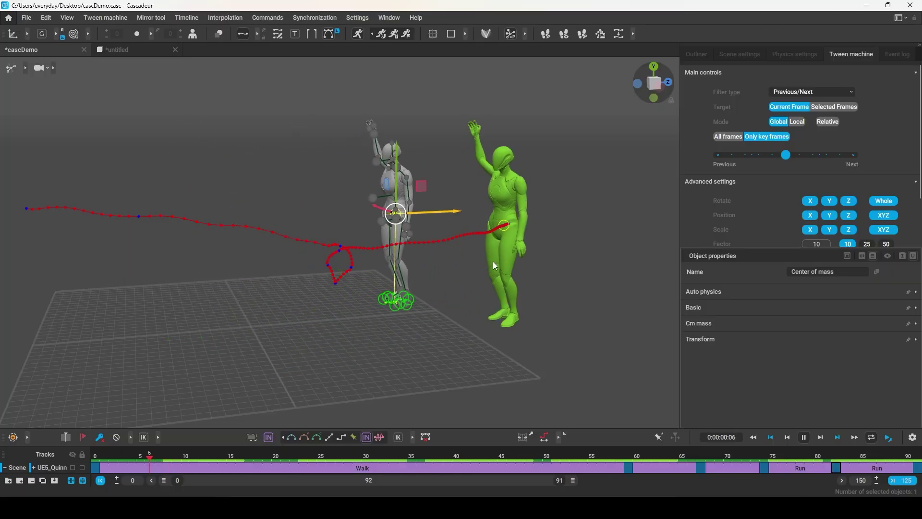
pyautogui.keyDown('alt'); pyautogui.moveTo(493, 262); pyautogui.dragTo(414, 281); pyautogui.keyUp('alt')
pyautogui.scroll(-2, 387, 278)
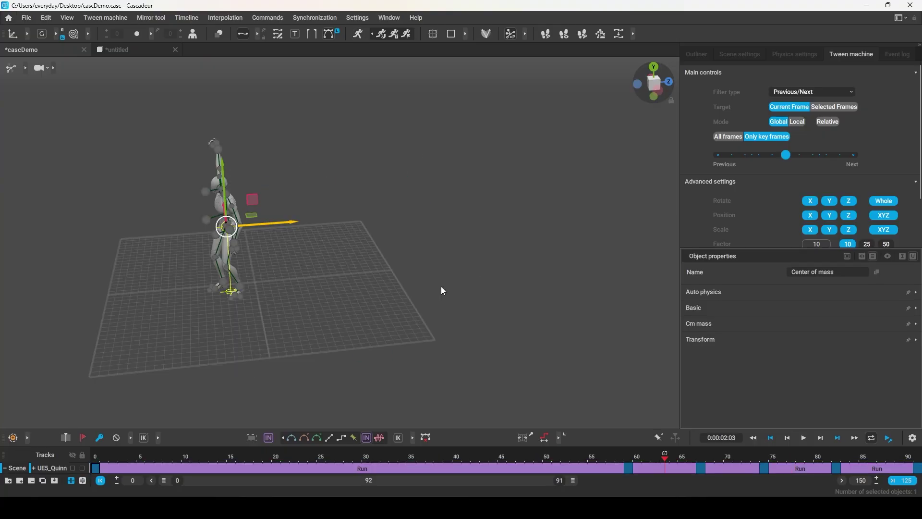
pyautogui.click(96, 455)
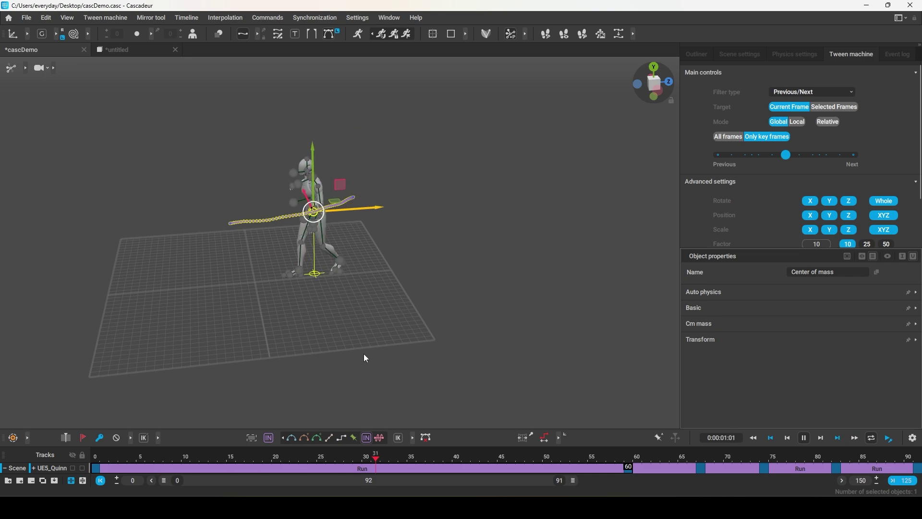
# Step: Orbit around the running character to inspect the regenerated all-Run motion with physics
pyautogui.moveTo(364, 353); pyautogui.dragTo(312, 345, button='right')
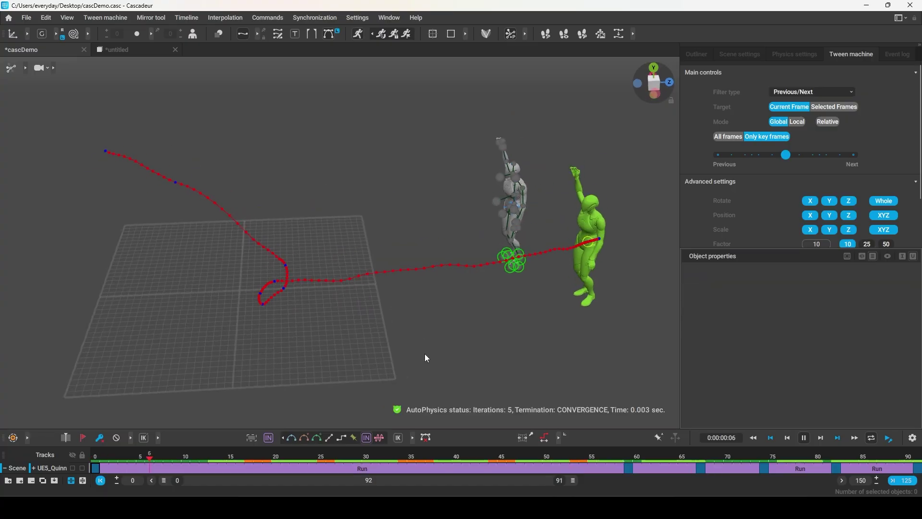
pyautogui.keyDown('alt'); pyautogui.moveTo(425, 353); pyautogui.dragTo(396, 327); pyautogui.keyUp('alt')
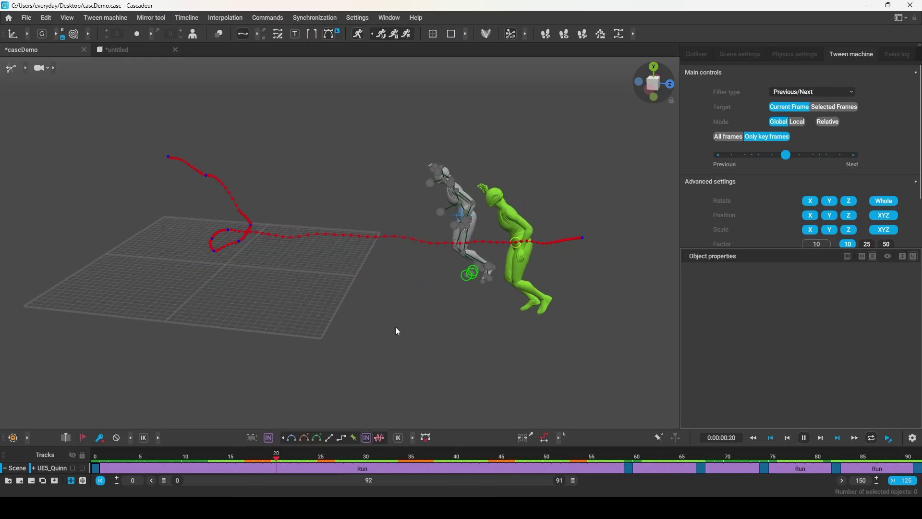
pyautogui.moveTo(395, 327); pyautogui.dragTo(361, 327, button='right')
pyautogui.click(628, 467)
pyautogui.moveTo(628, 469); pyautogui.dragTo(96, 471)
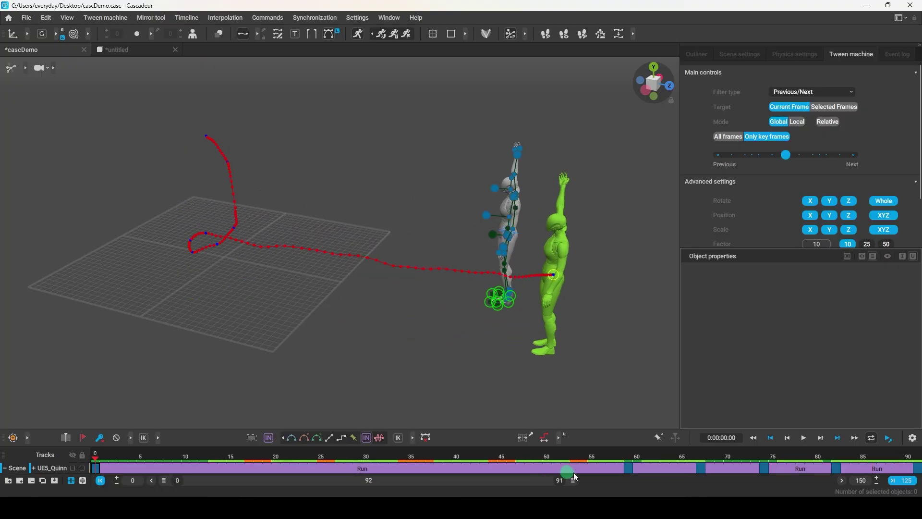
pyautogui.click(632, 472)
pyautogui.moveTo(89, 466); pyautogui.dragTo(628, 467)
pyautogui.moveTo(348, 333); pyautogui.dragTo(397, 437, button='right')
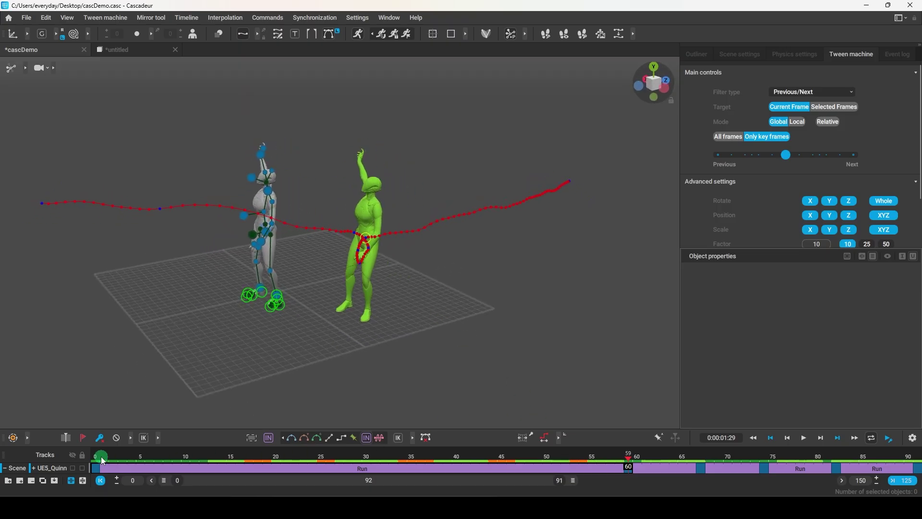
pyautogui.moveTo(102, 461); pyautogui.dragTo(151, 458)
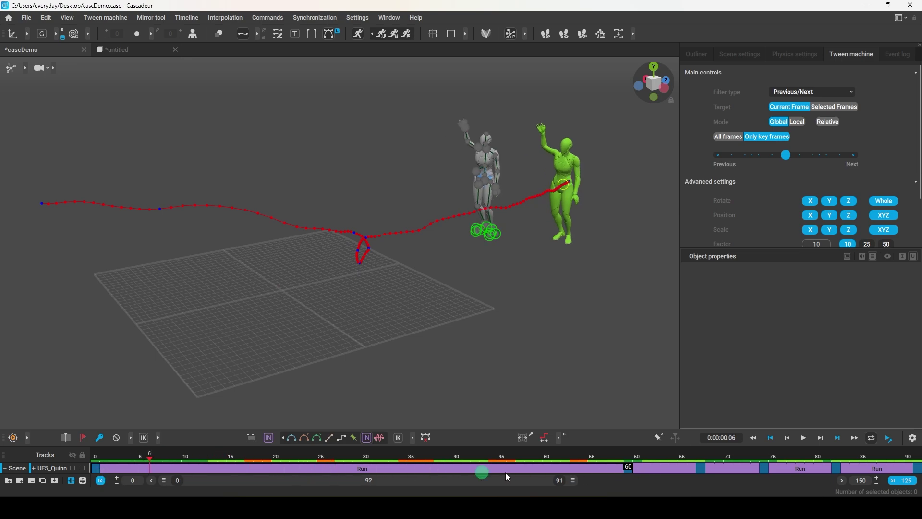
pyautogui.moveTo(401, 399); pyautogui.dragTo(426, 378, button='right')
pyautogui.press('space')
pyautogui.moveTo(445, 344)
pyautogui.mouseDown(button='right')
pyautogui.moveTo(359, 366)
pyautogui.moveTo(365, 347)
pyautogui.moveTo(404, 319)
pyautogui.moveTo(410, 326)
pyautogui.moveTo(327, 373)
pyautogui.moveTo(528, 400)
pyautogui.moveTo(578, 378)
pyautogui.moveTo(529, 398)
pyautogui.moveTo(361, 373)
pyautogui.moveTo(375, 358)
pyautogui.moveTo(372, 366)
pyautogui.mouseUp(button='right')
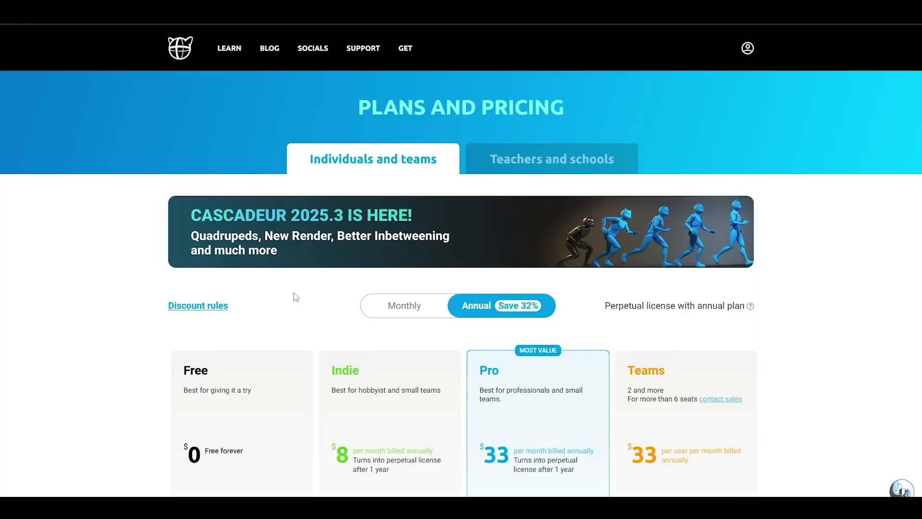
# Step: Scroll to the AI Overview listing Photoshop's single-app plan at $22.99/month
pyautogui.scroll(-4, 296, 297)
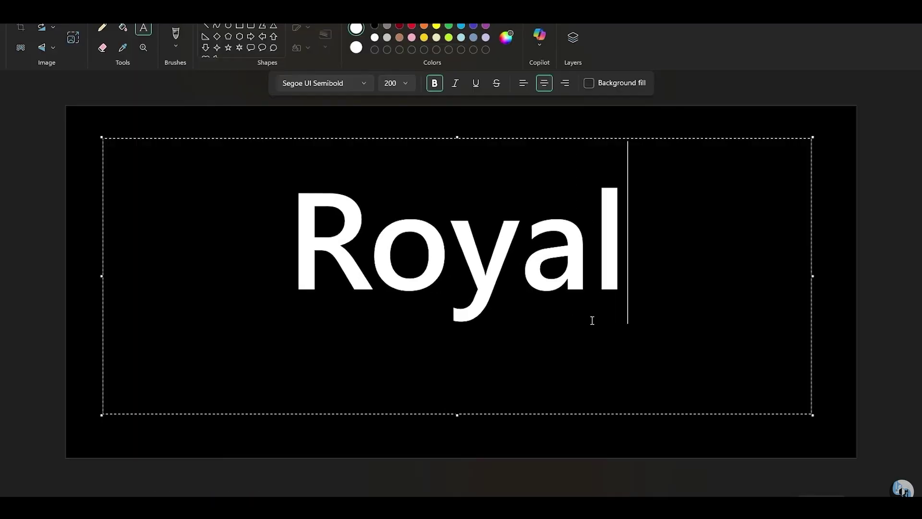
pyautogui.write('25')
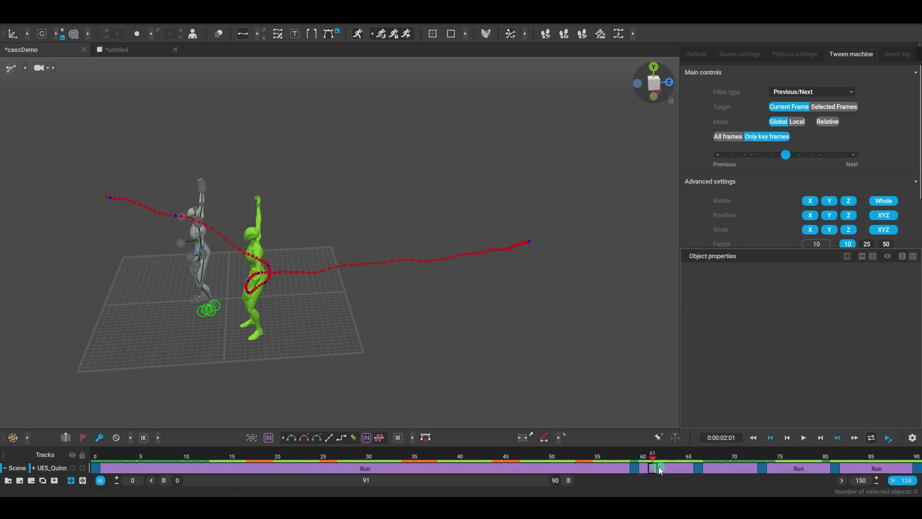
# Step: Play the shortened 120-frame clip and stop at frame 69 to check the tightened Run stretch
pyautogui.press('space')
pyautogui.moveTo(645, 456); pyautogui.dragTo(716, 470)
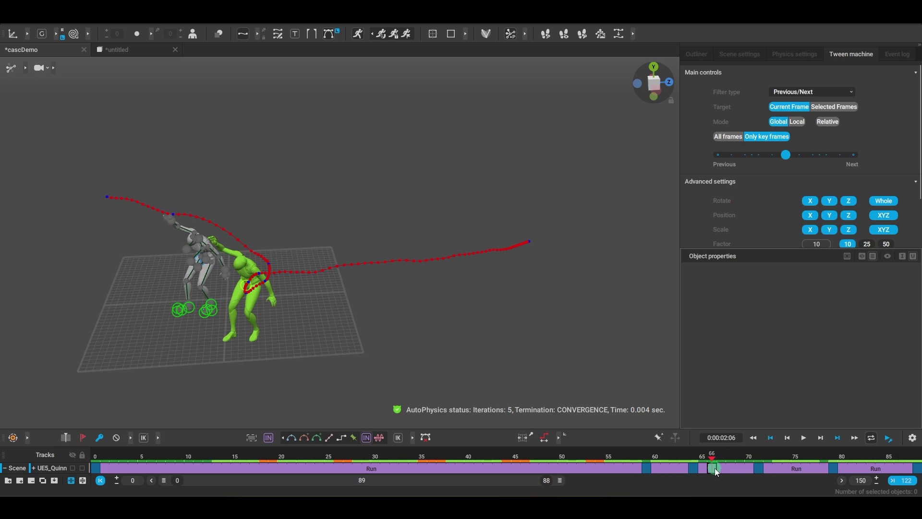
pyautogui.press('space')
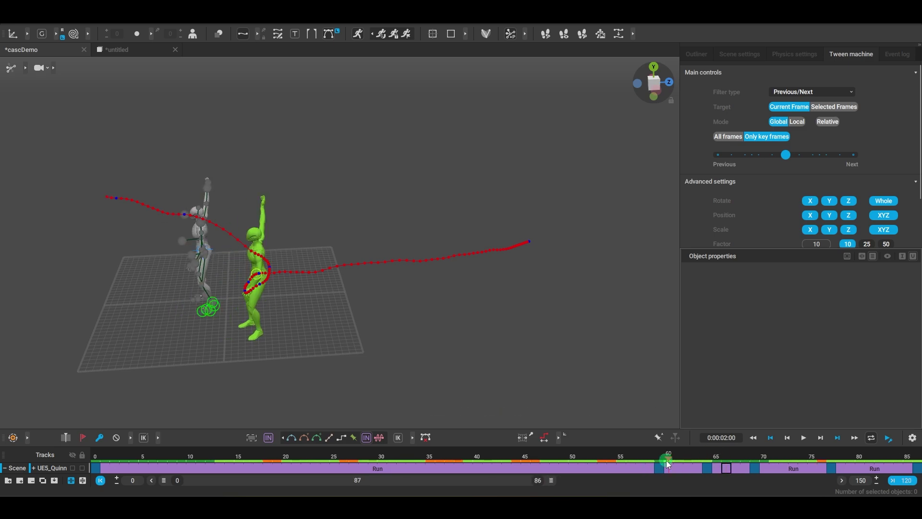
pyautogui.click(759, 457)
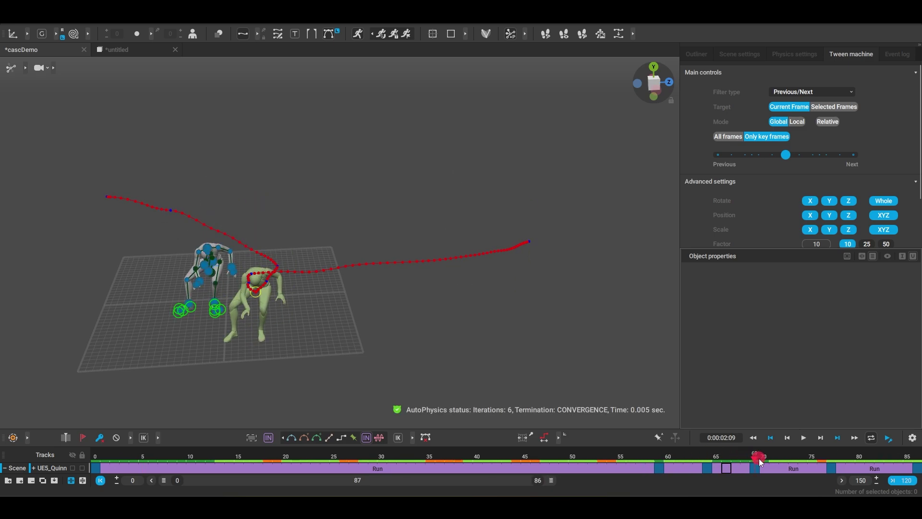